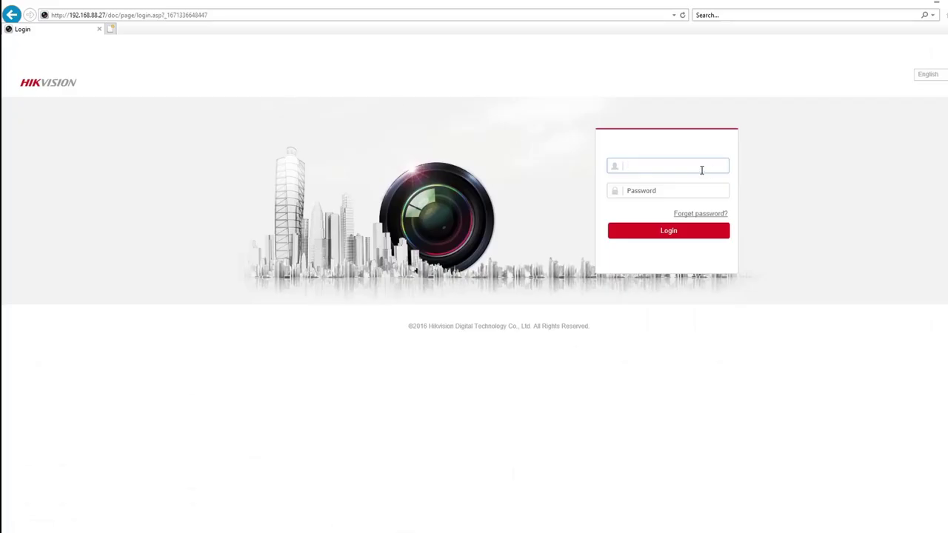
Log in to the recorder with the admin account and view the Veranda camera's live feed full screen
type("min")
key("Tab")
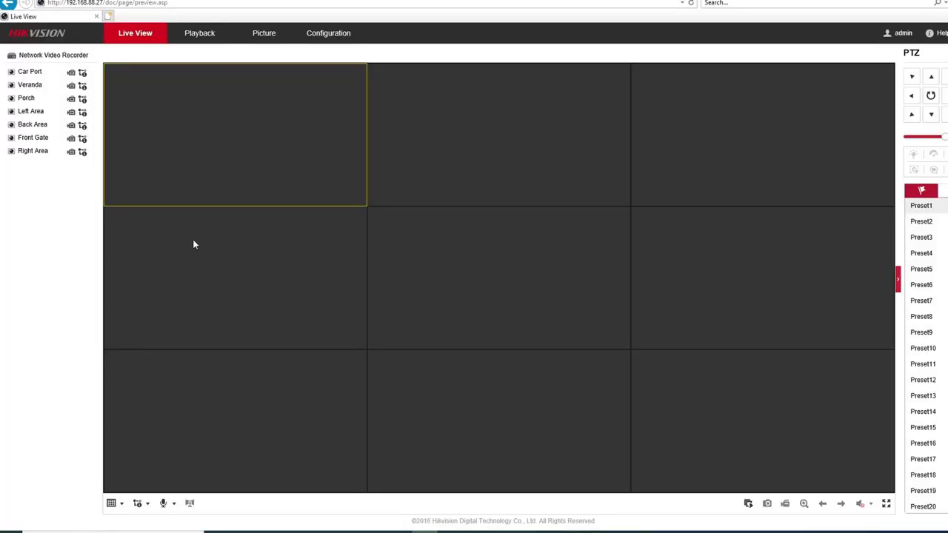
double_click(28, 85)
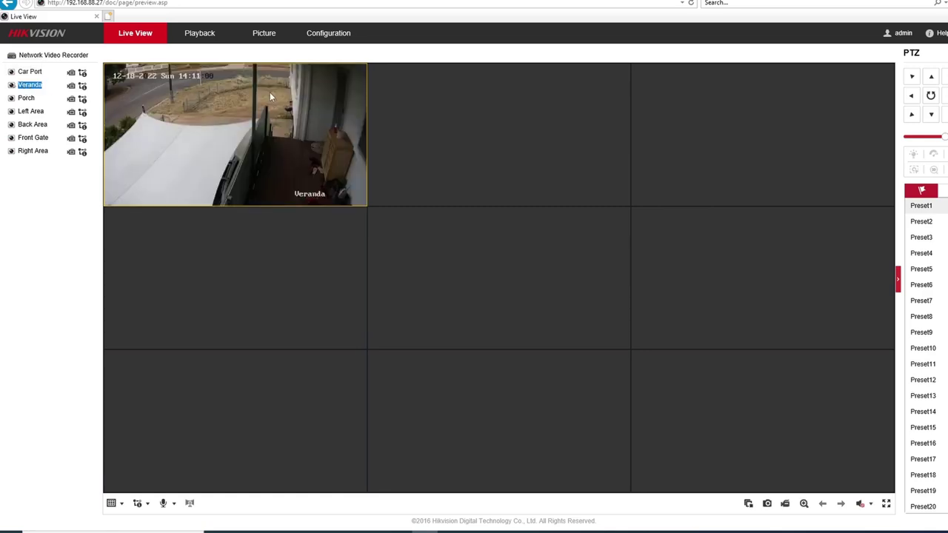
double_click(313, 140)
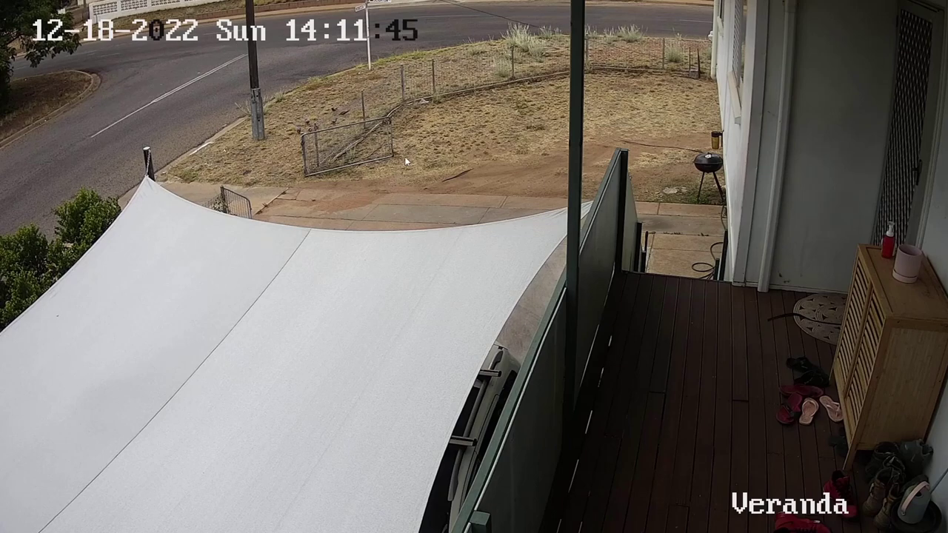
double_click(528, 131)
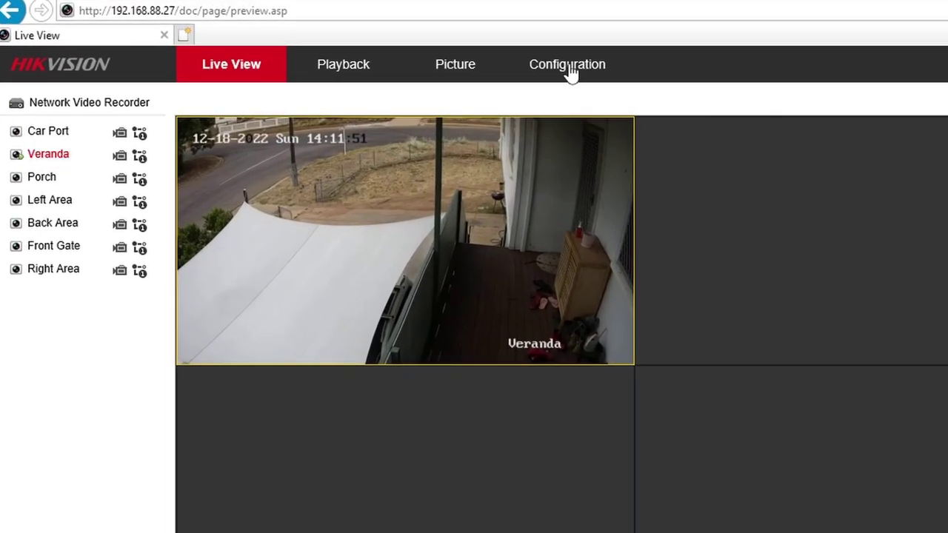
Open the recorder's image display settings for IP Camera2 to examine its available adjustments
left_click(569, 67)
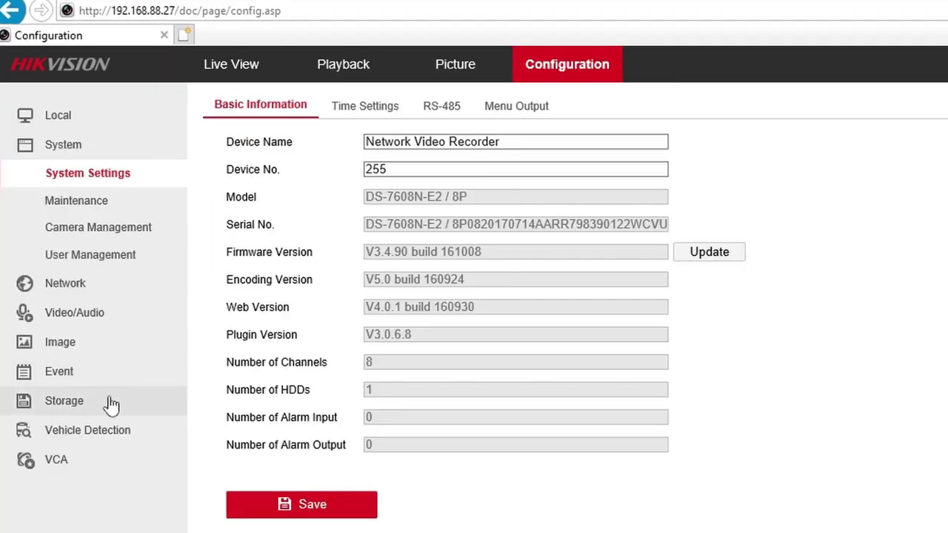
left_click(61, 343)
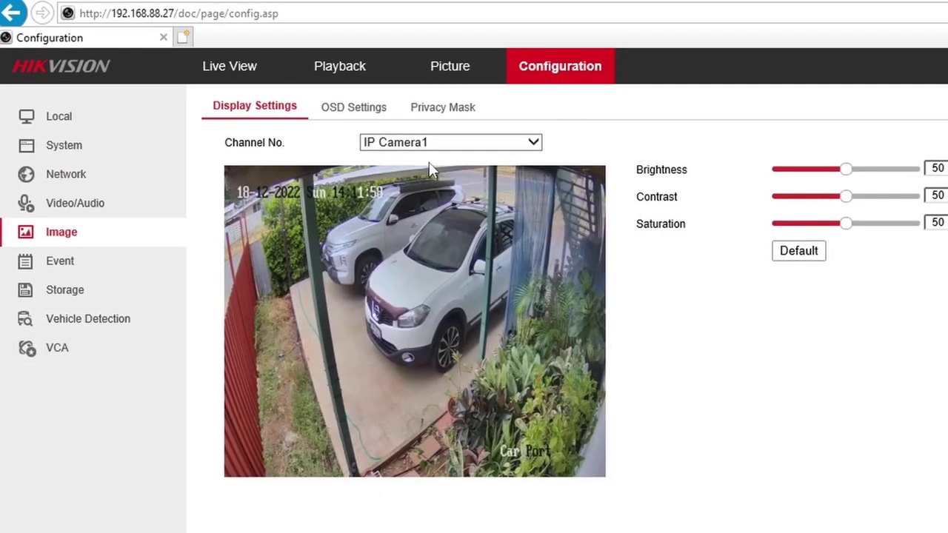
left_click(443, 145)
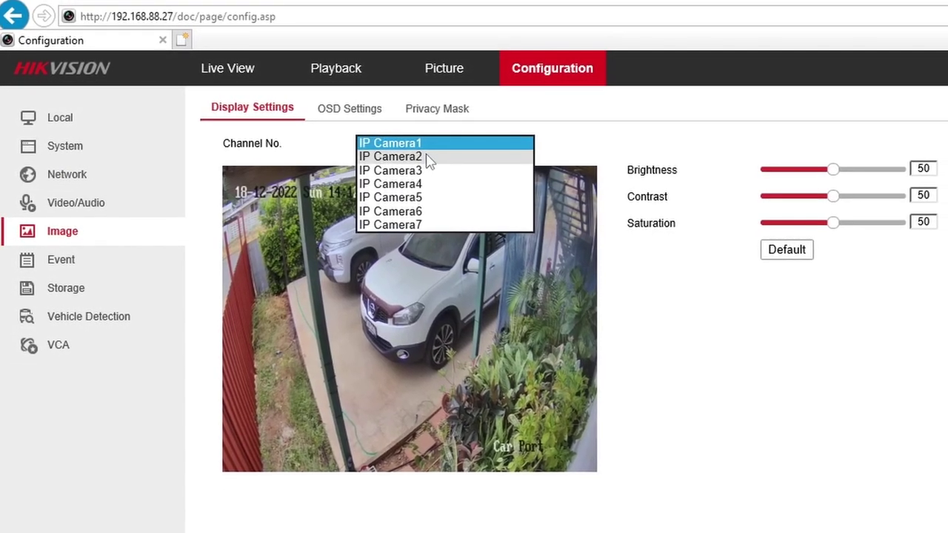
left_click(428, 157)
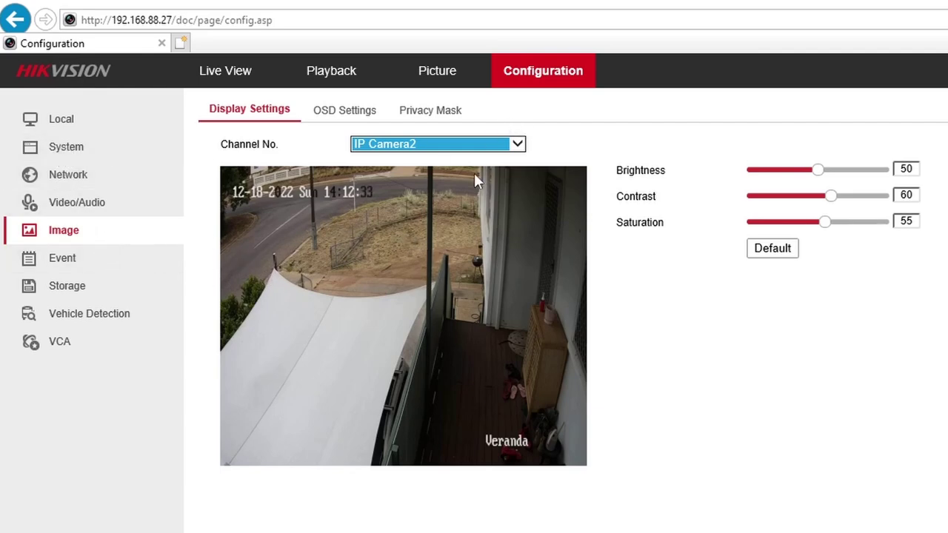
Copy the IP address of camera channel D02 from the recorder's camera management list
left_click(104, 148)
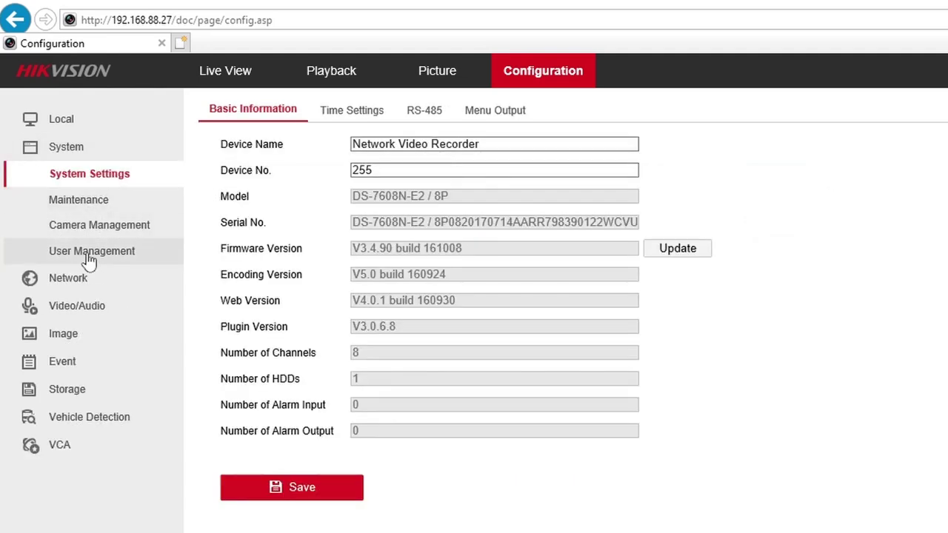
left_click(119, 225)
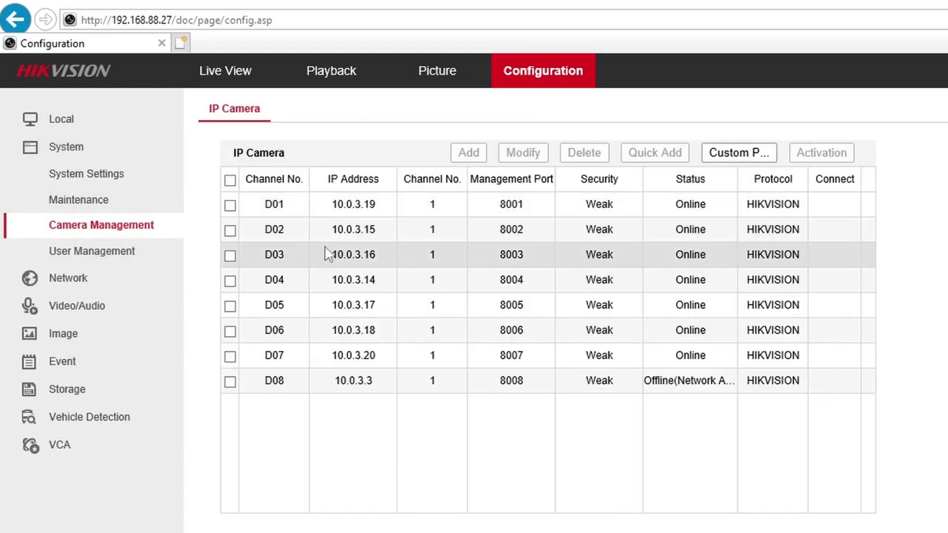
double_click(285, 231)
left_click_drag(326, 234, 381, 233)
key("ctrl+c")
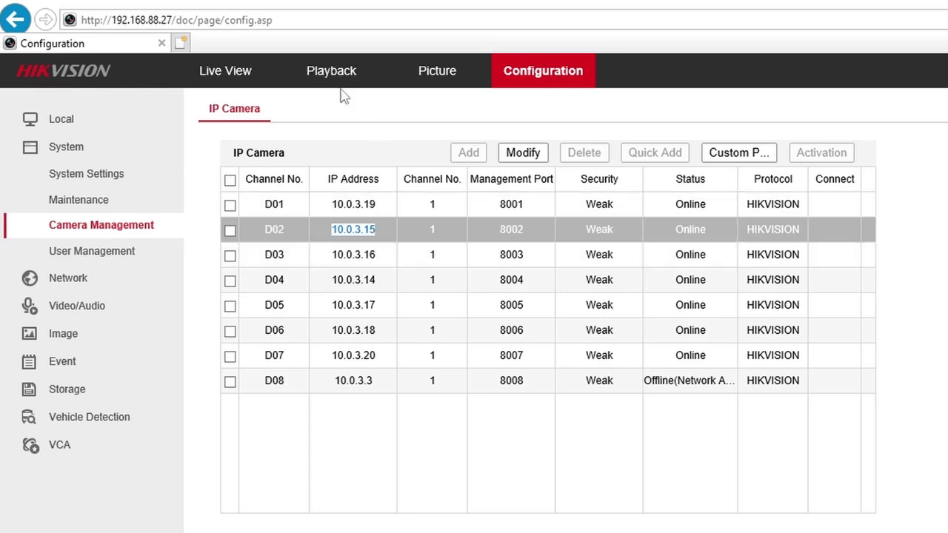
Open the camera's own web interface at 10.0.3.15 in a new browser tab and compare its address with the recorder's
left_click(181, 43)
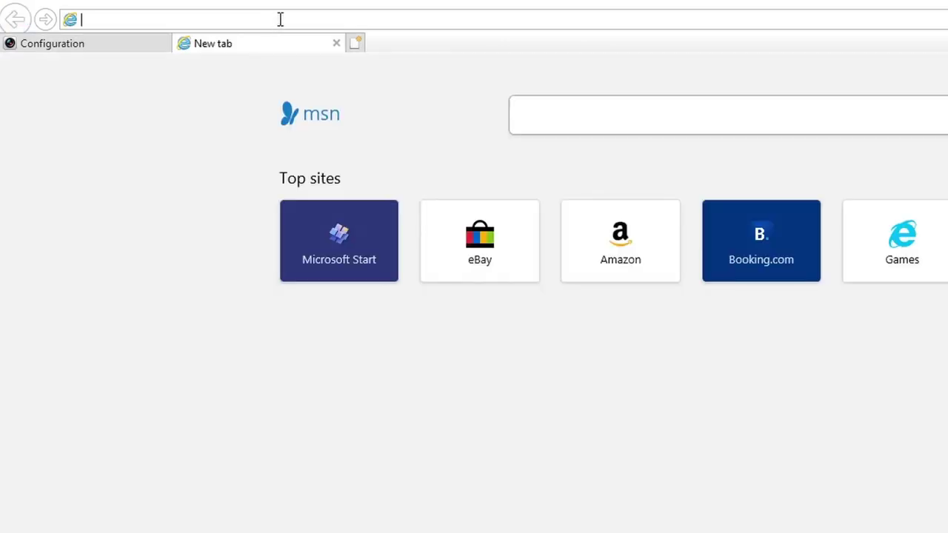
key("ctrl+v")
key("Return")
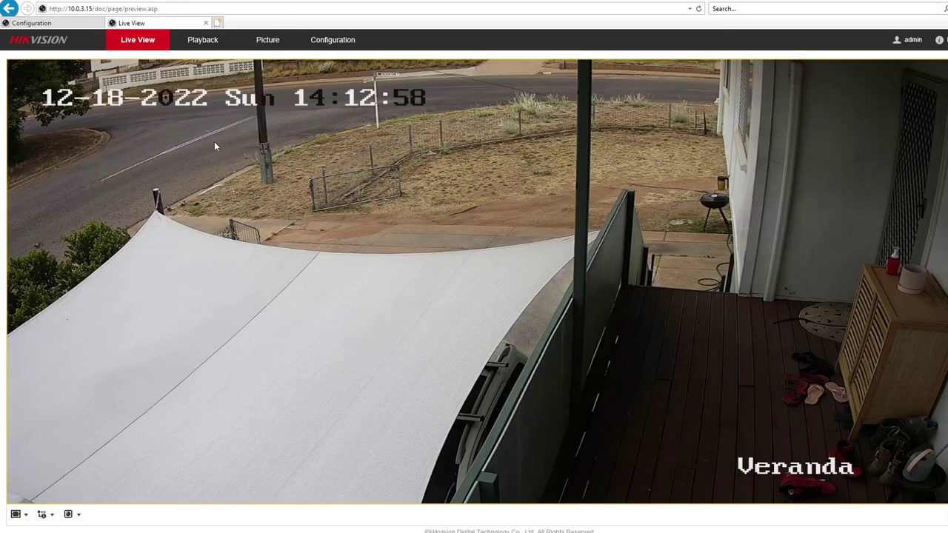
left_click(82, 23)
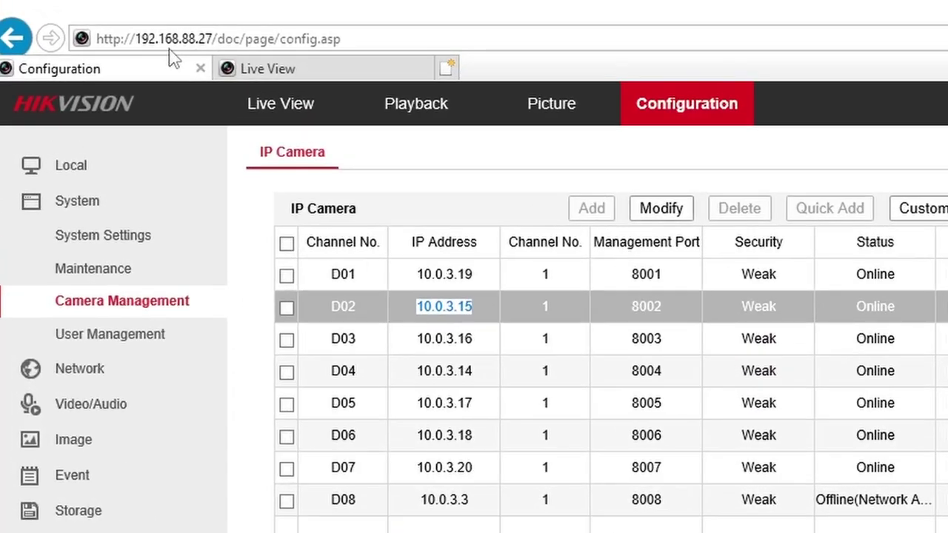
left_click(317, 71)
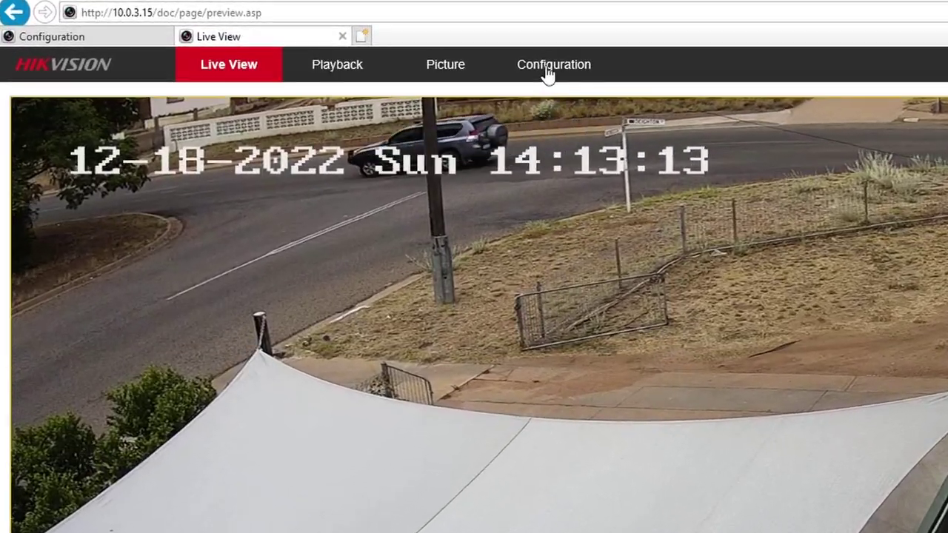
In the Veranda camera's image display settings, set the switching of day and night settings to Scheduled-Switch
left_click(549, 71)
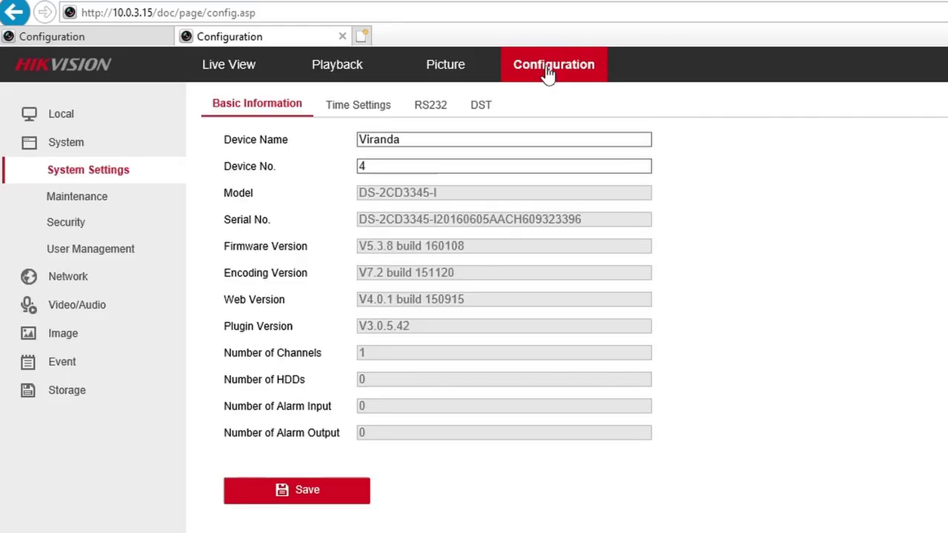
left_click(67, 335)
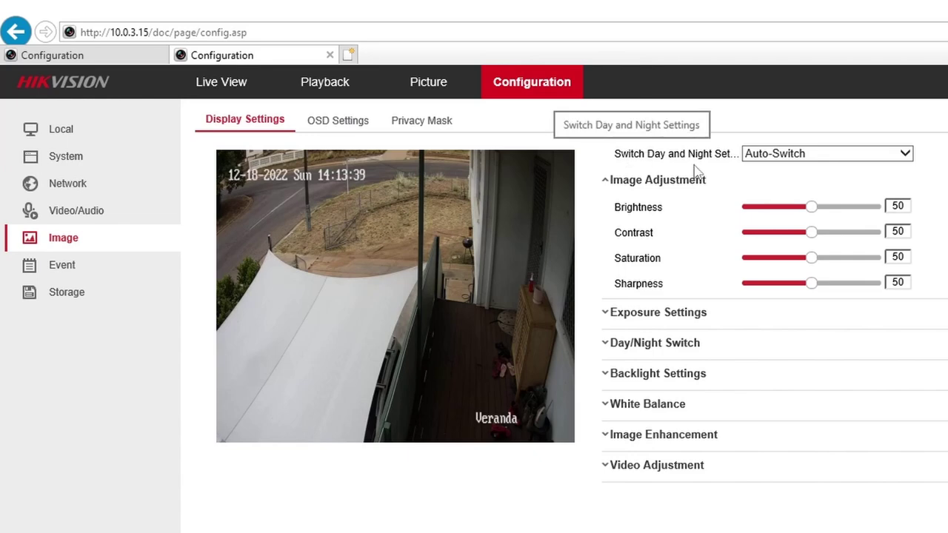
left_click(780, 157)
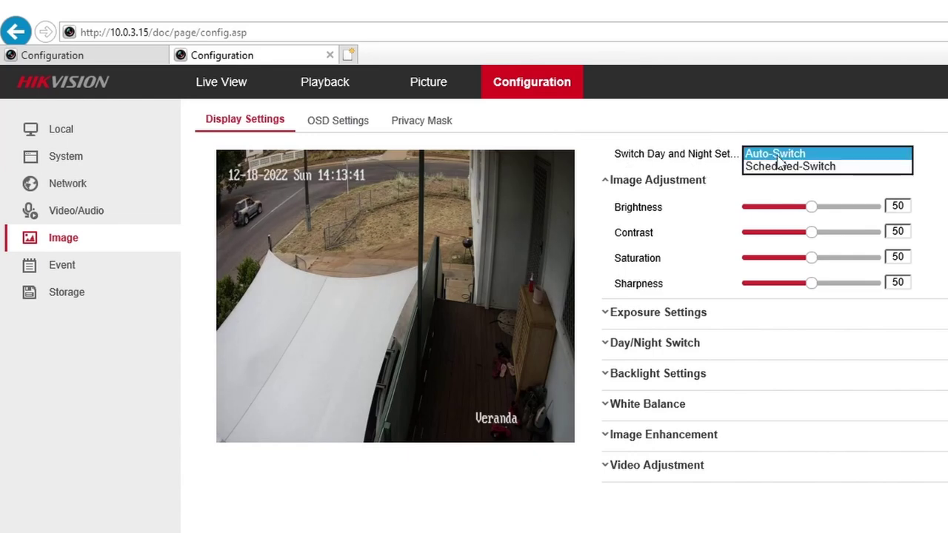
left_click(799, 167)
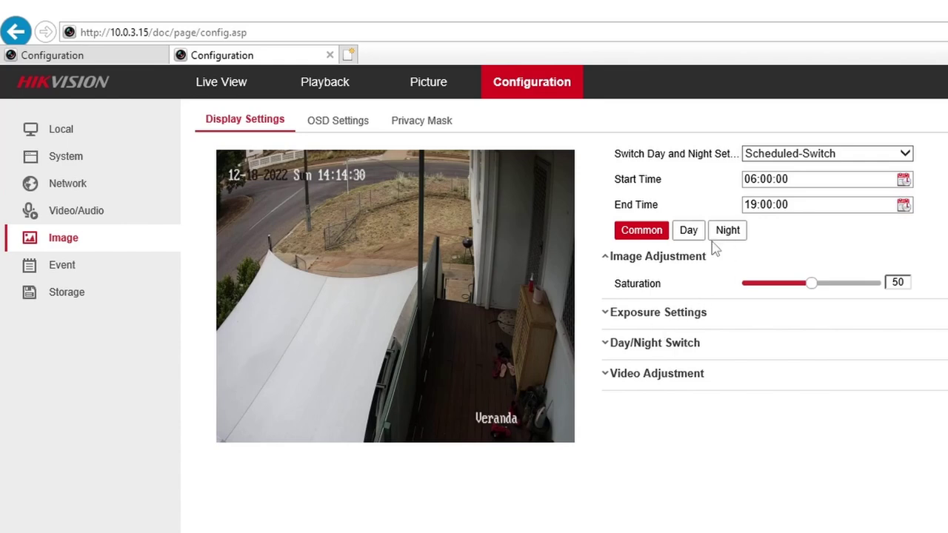
Try the common image saturation at 55 and at a much higher level
double_click(908, 282)
type("55")
left_click_drag(819, 288, 863, 290)
left_click_drag(908, 288, 886, 281)
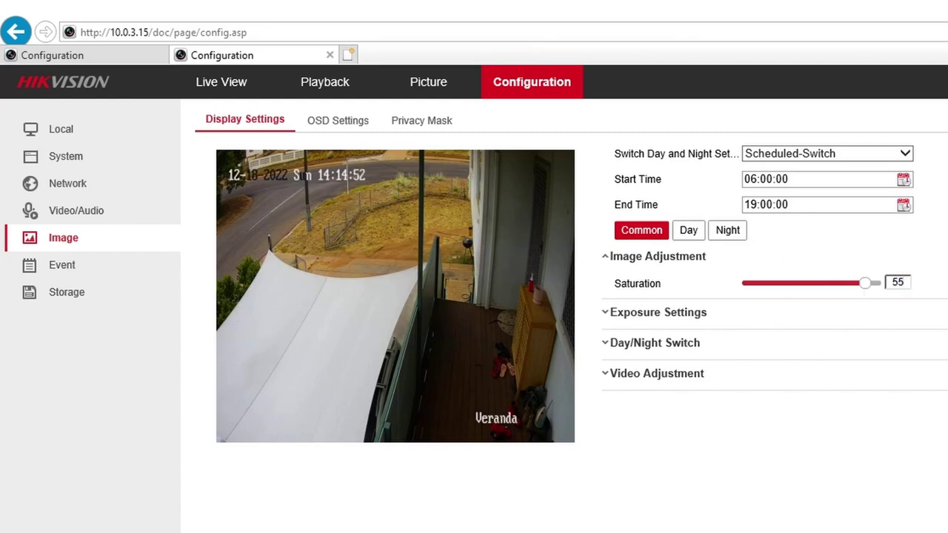
key("Return")
Set the common image saturation to 60
left_click_drag(906, 281, 887, 281)
type("60")
key("Return")
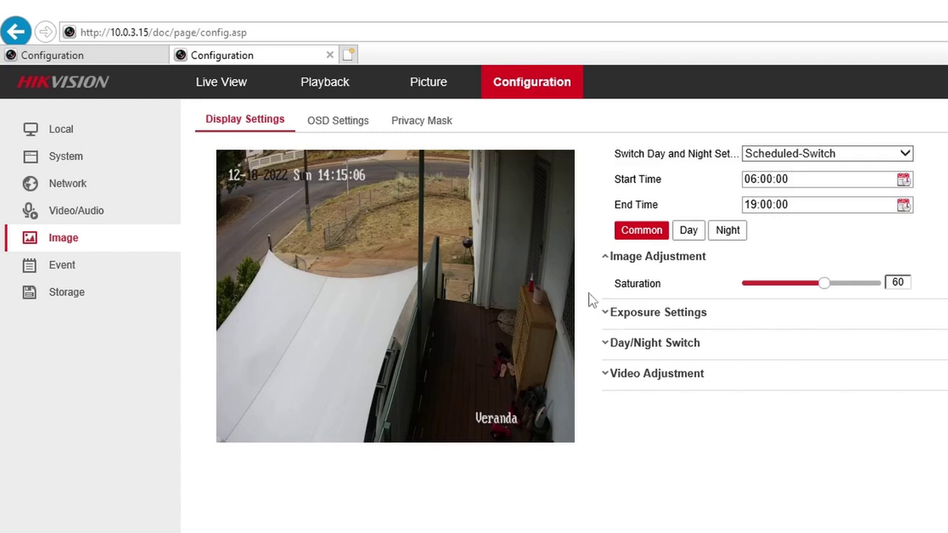
Set the Day/Night Switch mode in the common settings to Scheduled-Switch
left_click(674, 343)
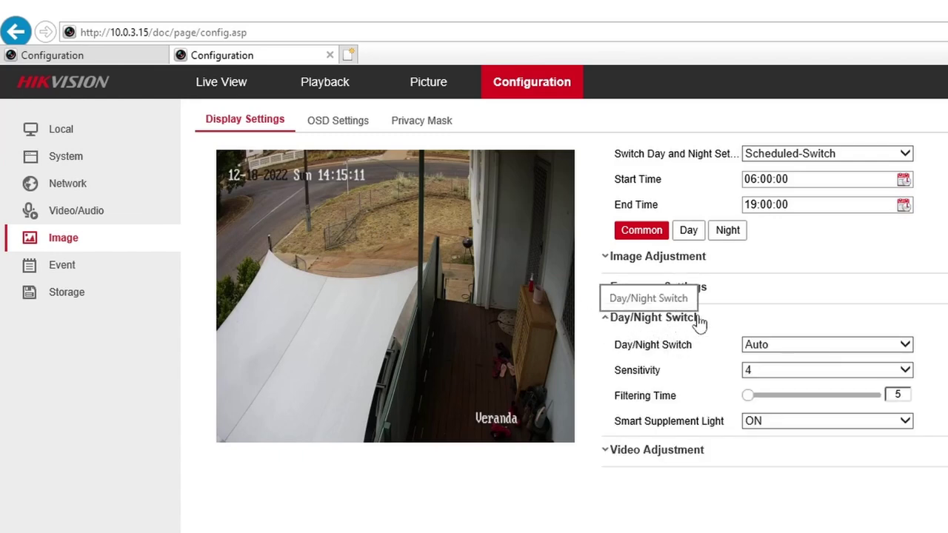
left_click(796, 351)
left_click(884, 357)
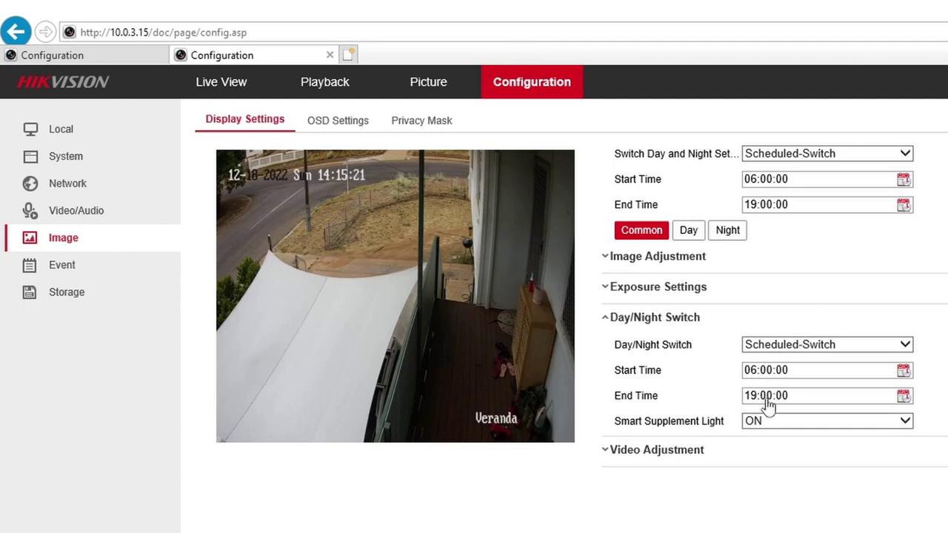
Examine the Video Adjustment, Image Adjustment and Exposure Settings options of the common profile
left_click(684, 459)
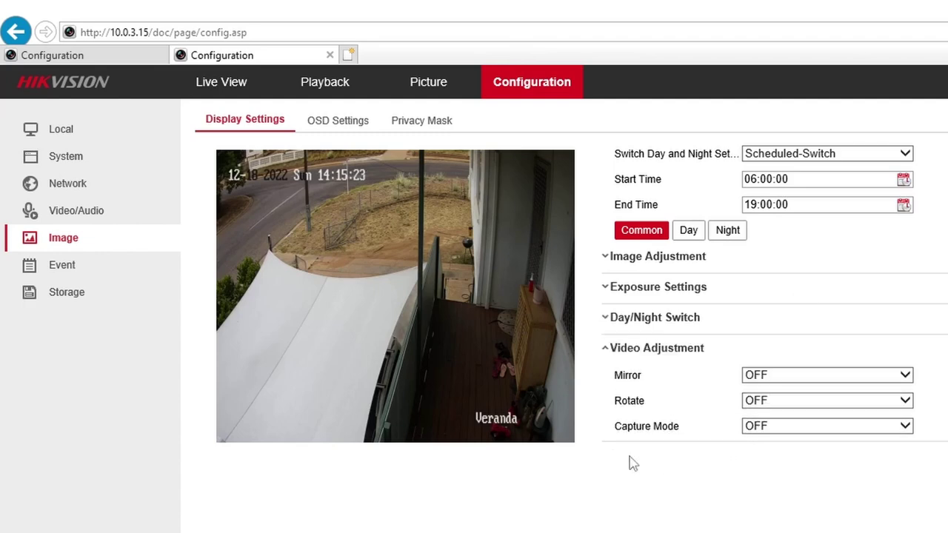
left_click(650, 351)
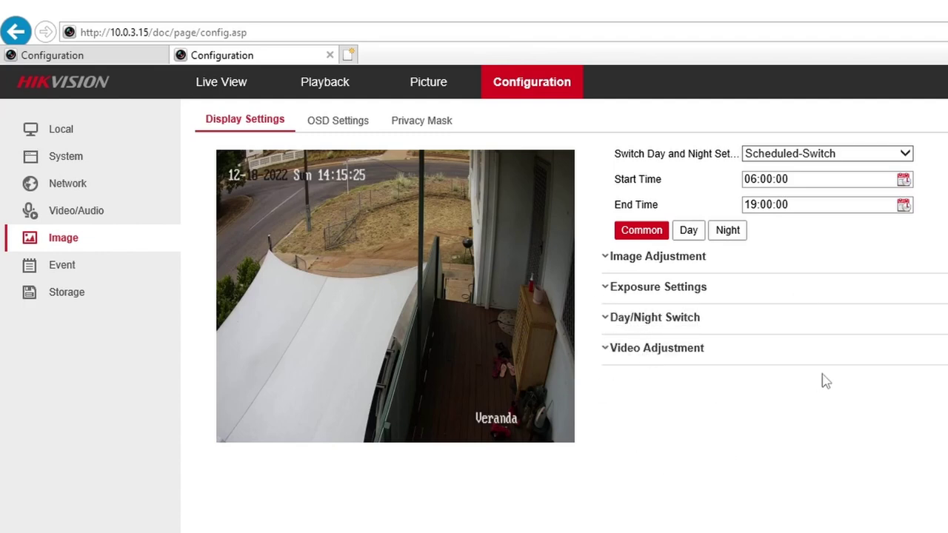
left_click(677, 351)
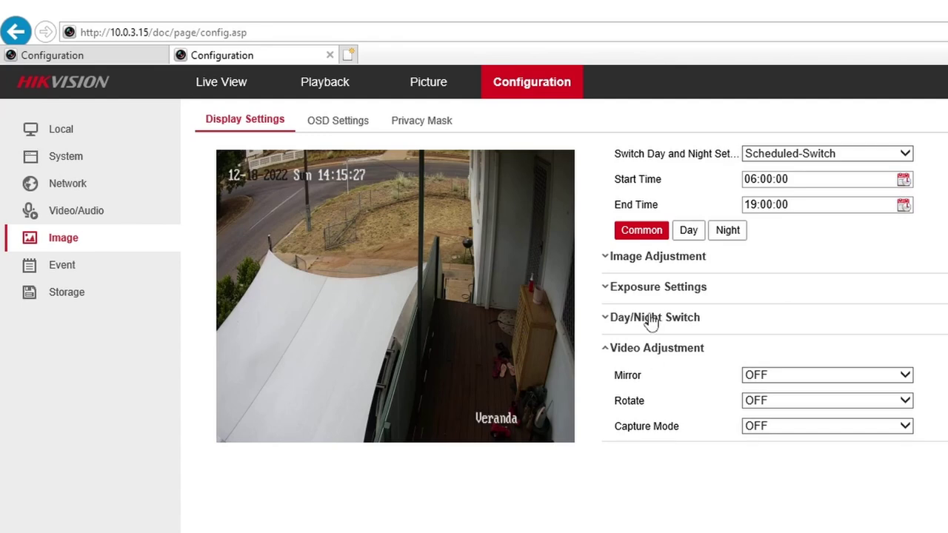
left_click(657, 264)
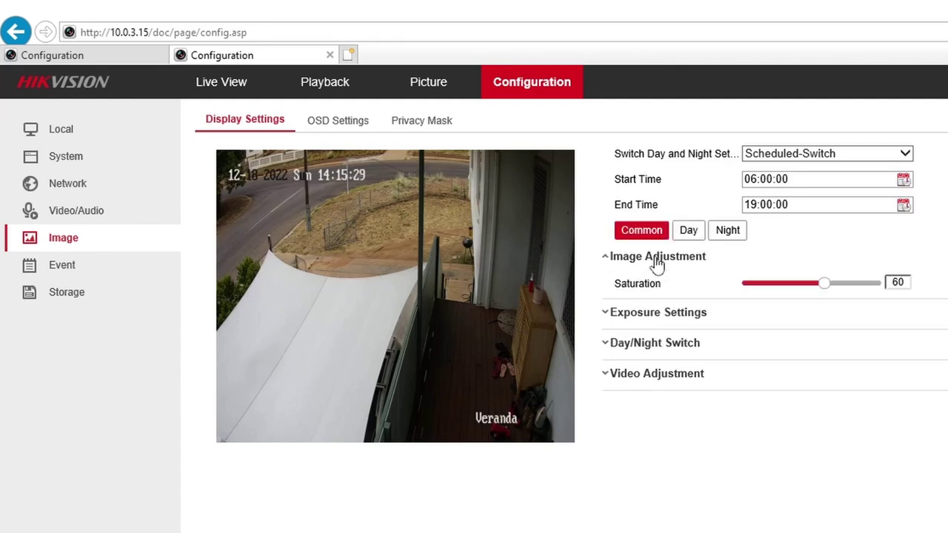
left_click(666, 313)
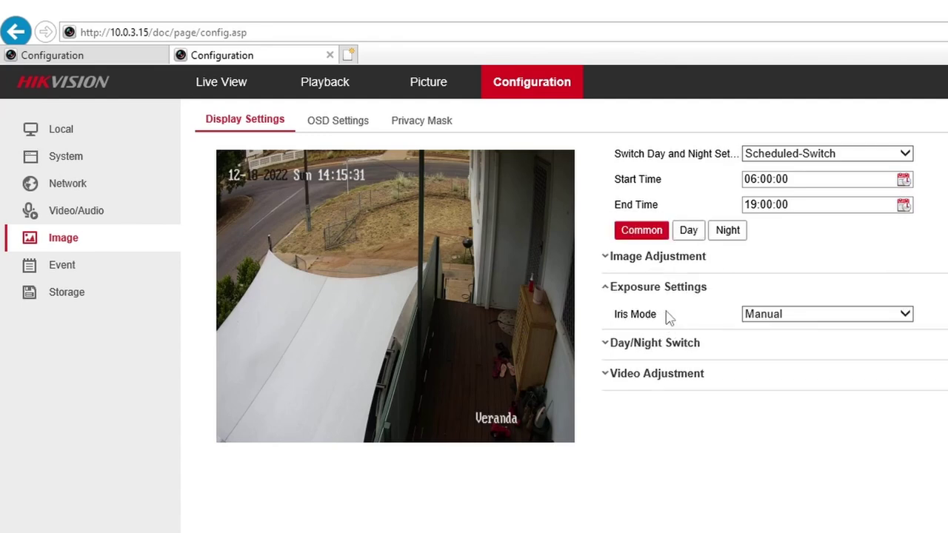
left_click(673, 269)
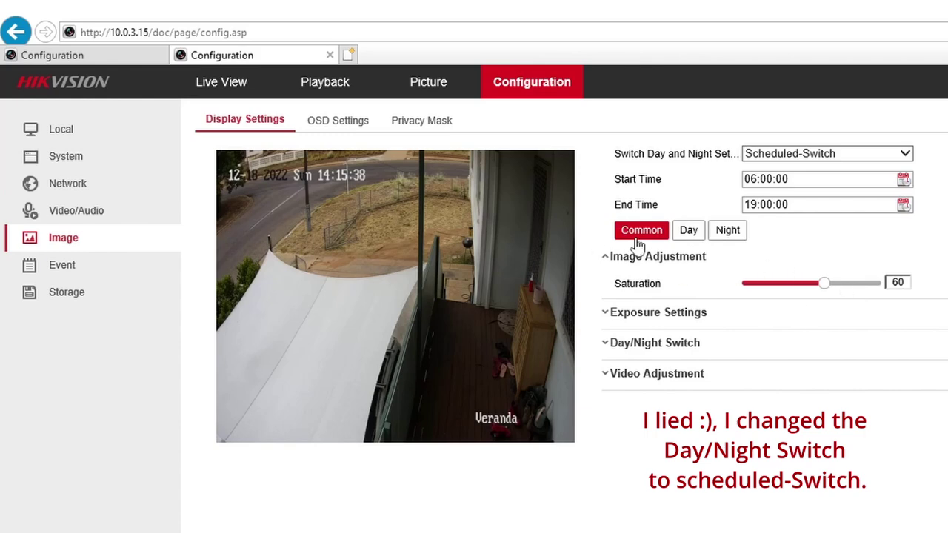
Set the contrast in the Day profile's image adjustment to 60
left_click(689, 233)
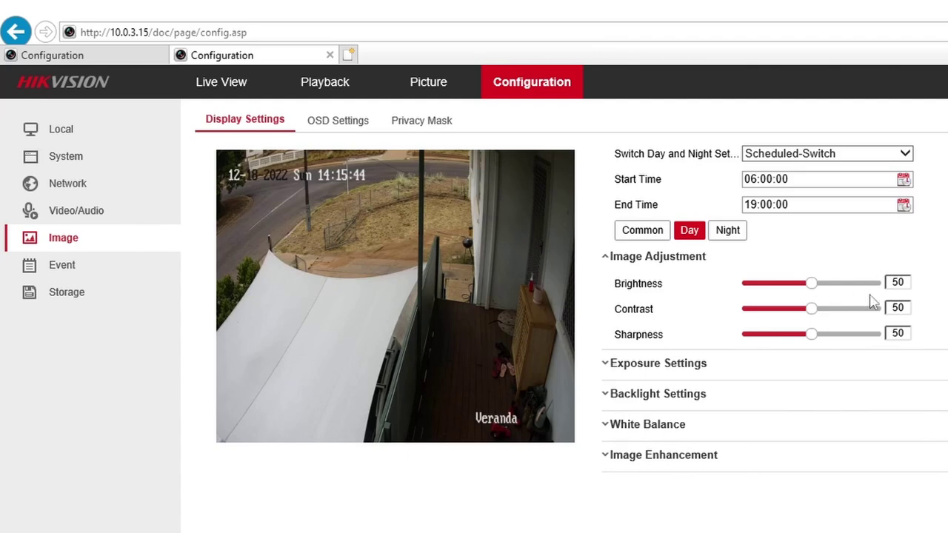
double_click(904, 310)
key("Return")
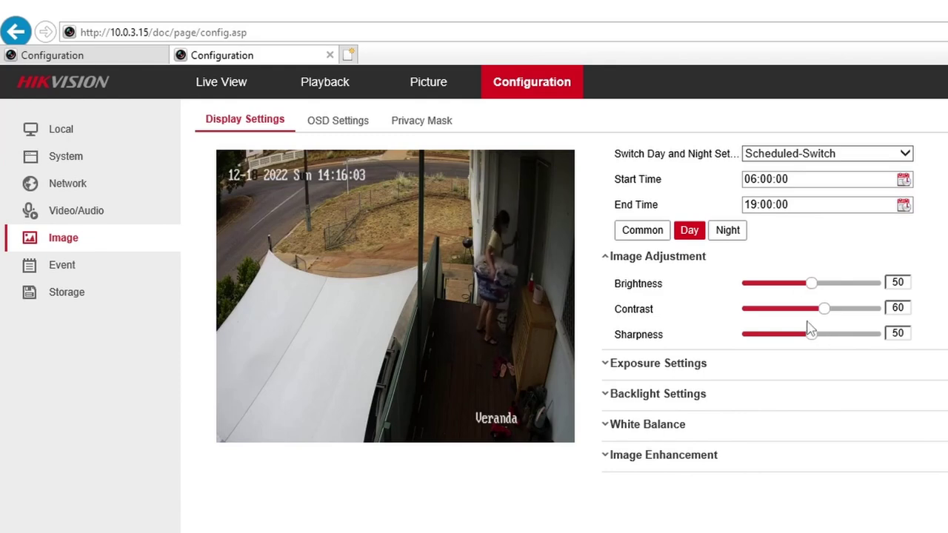
Examine the Day profile's exposure and backlight settings, including the available WDR options
left_click(690, 366)
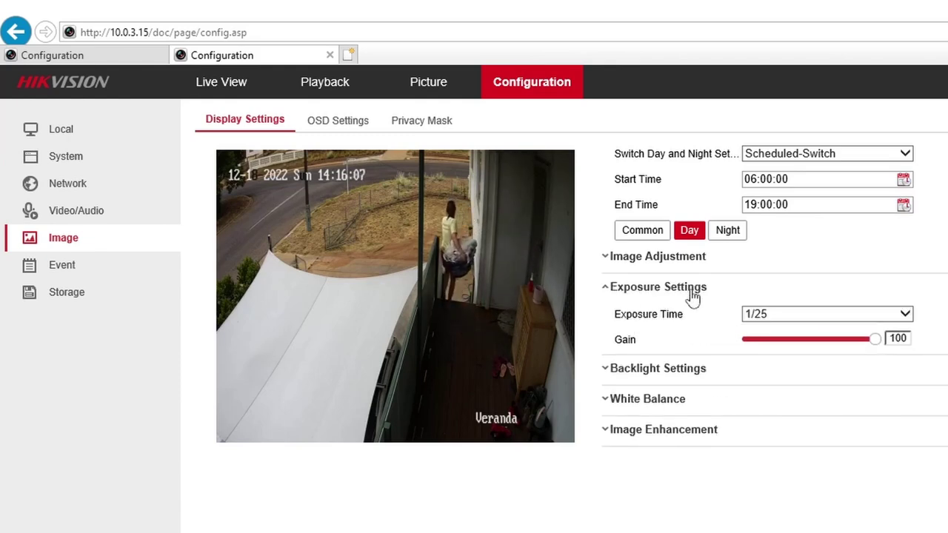
left_click(695, 371)
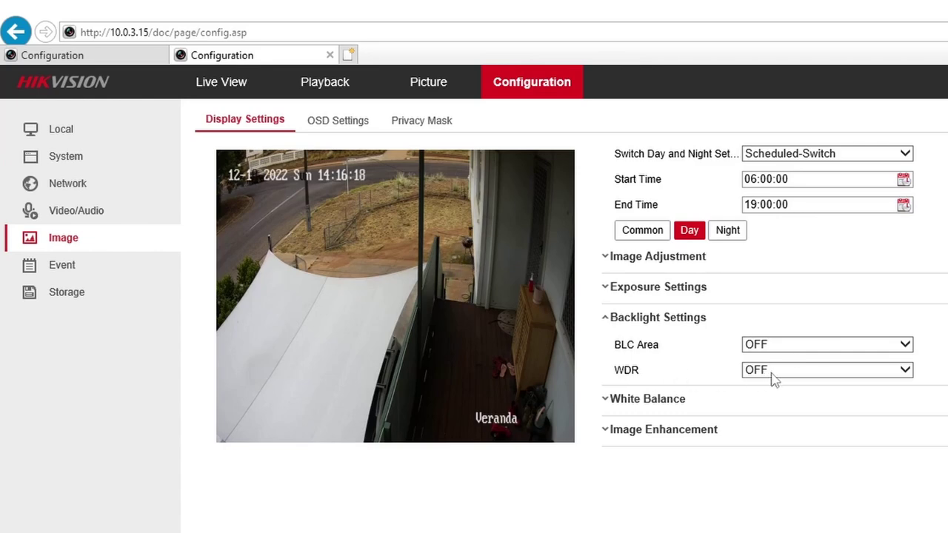
left_click(830, 372)
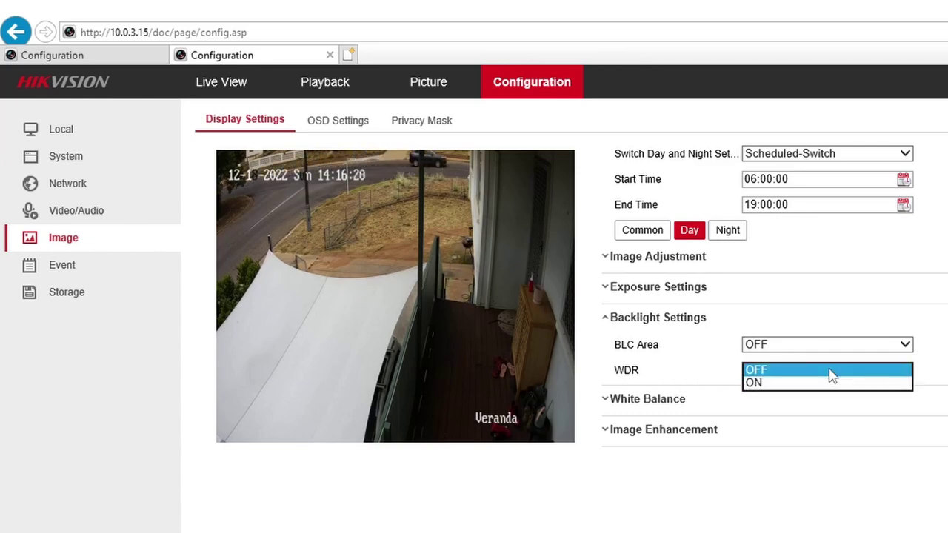
left_click(622, 366)
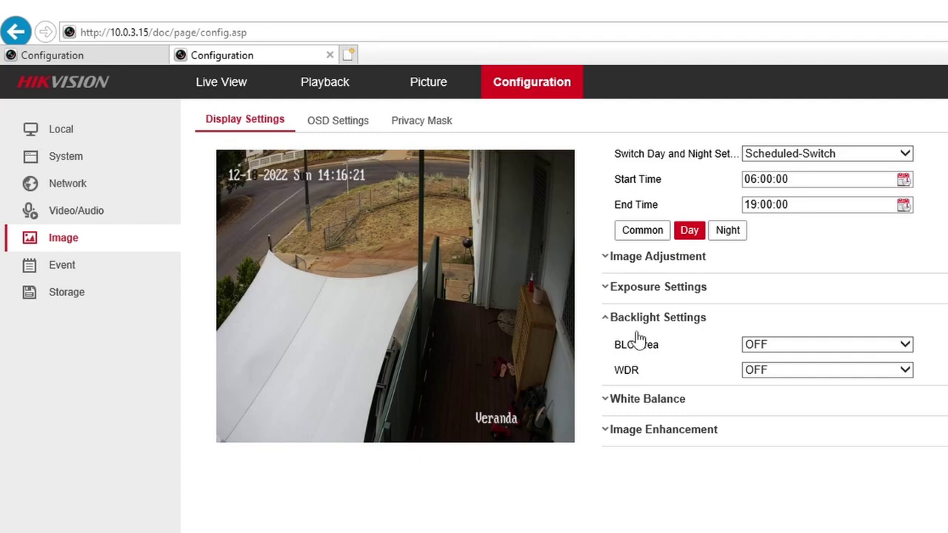
Turn on WDR in the Day profile's backlight settings and set the Wide Dynamic Level to 75
left_click(787, 376)
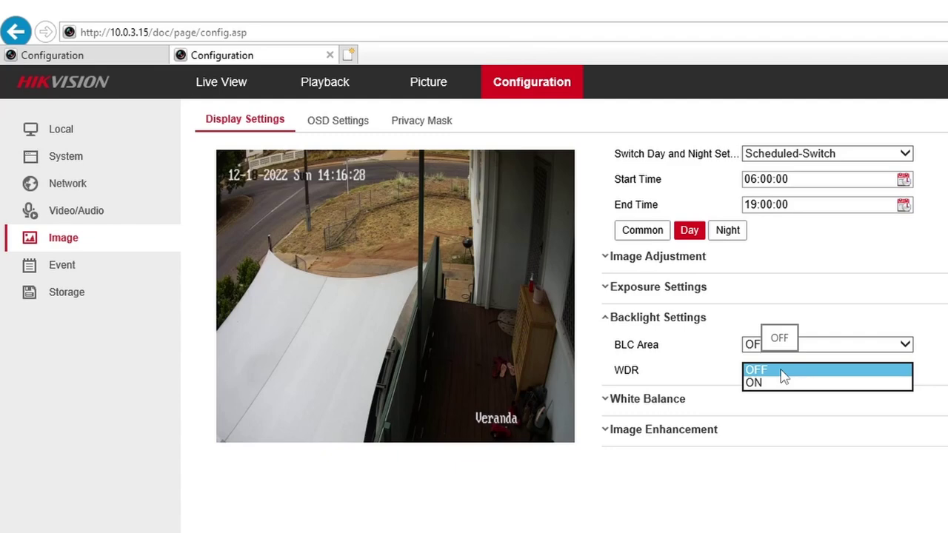
left_click(867, 367)
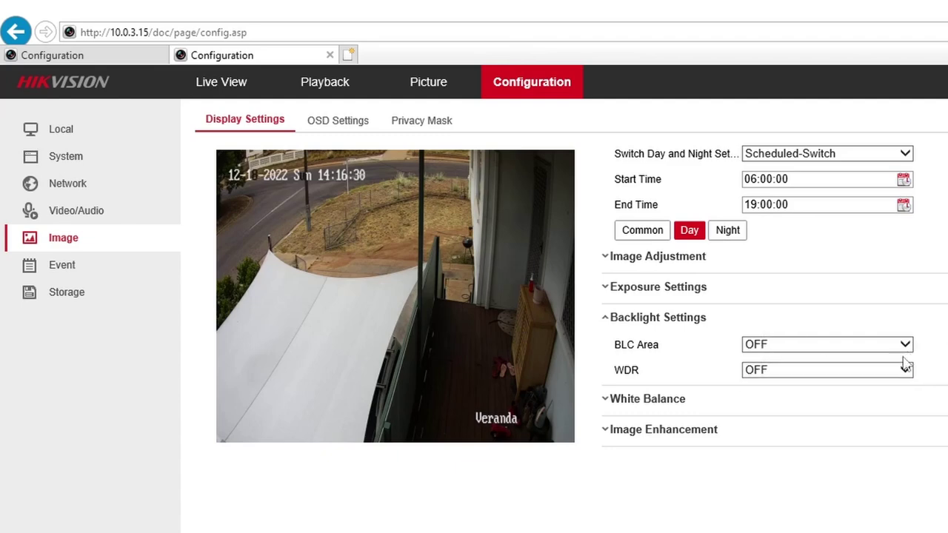
left_click(820, 374)
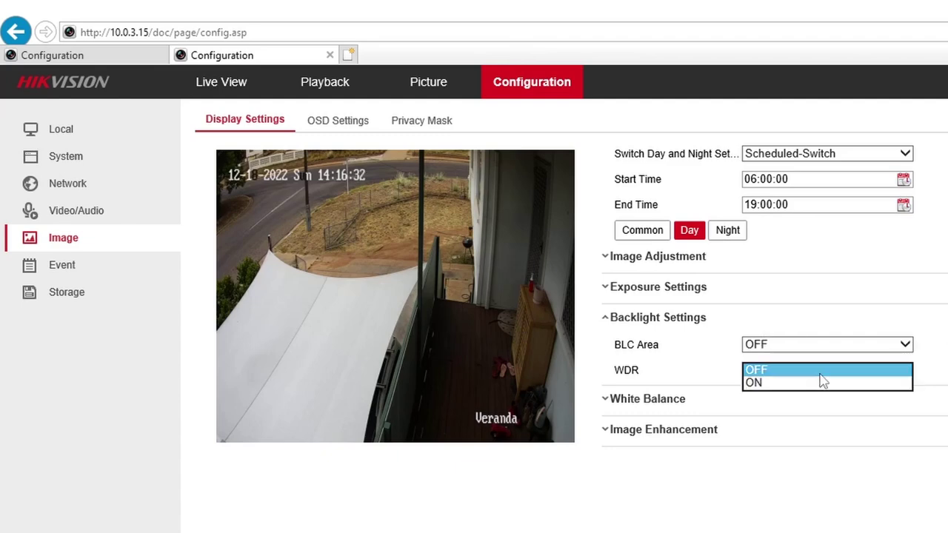
left_click(824, 384)
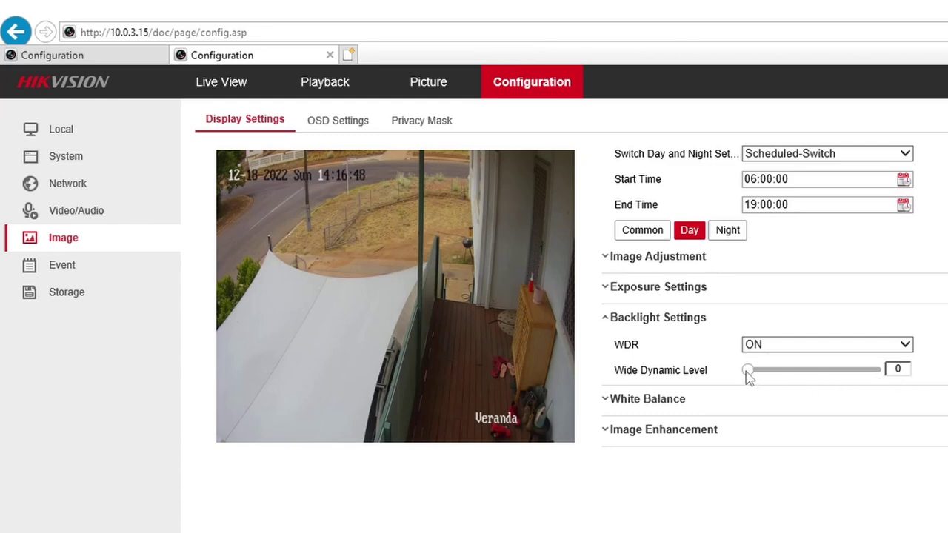
left_click_drag(748, 375, 827, 378)
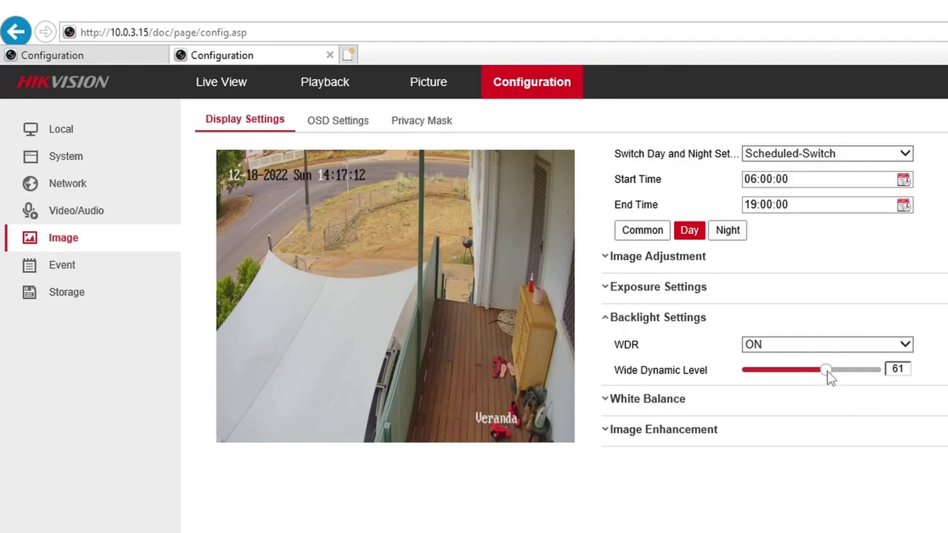
double_click(904, 370)
type("75")
key("Return")
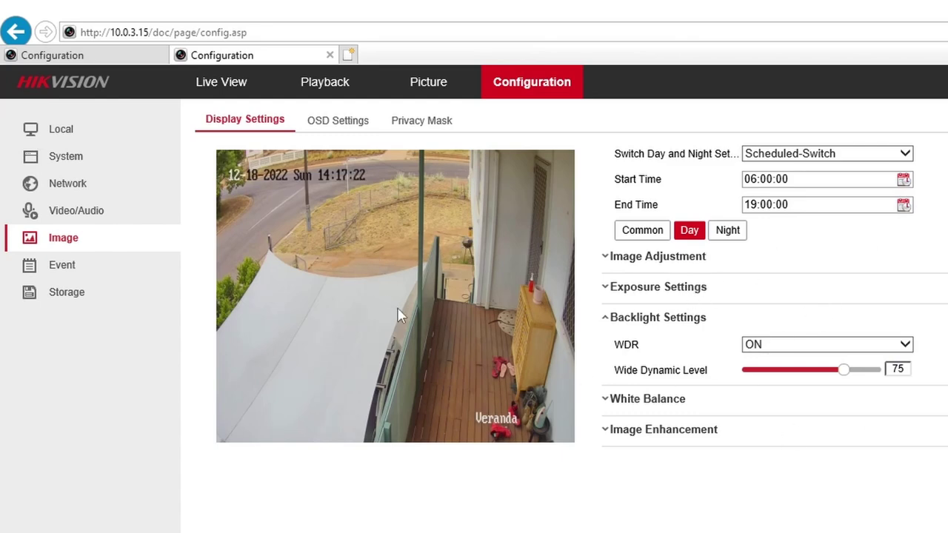
Review the Day profile's image enhancement, white balance, image adjustment and backlight settings
left_click(682, 432)
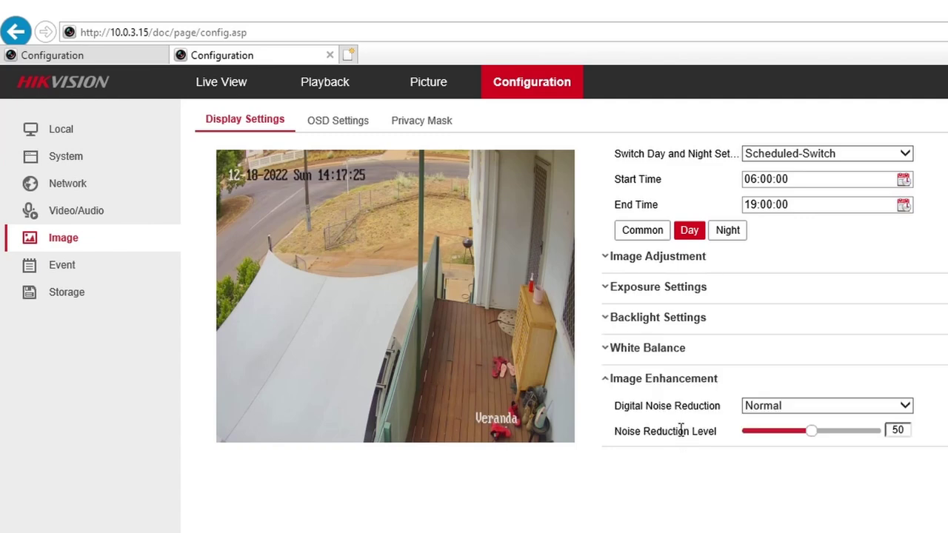
left_click(661, 350)
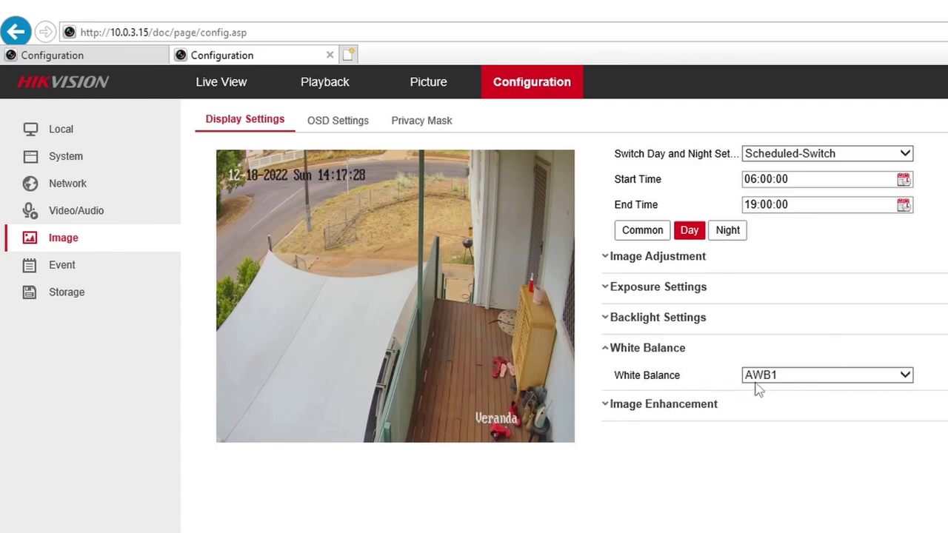
left_click(680, 406)
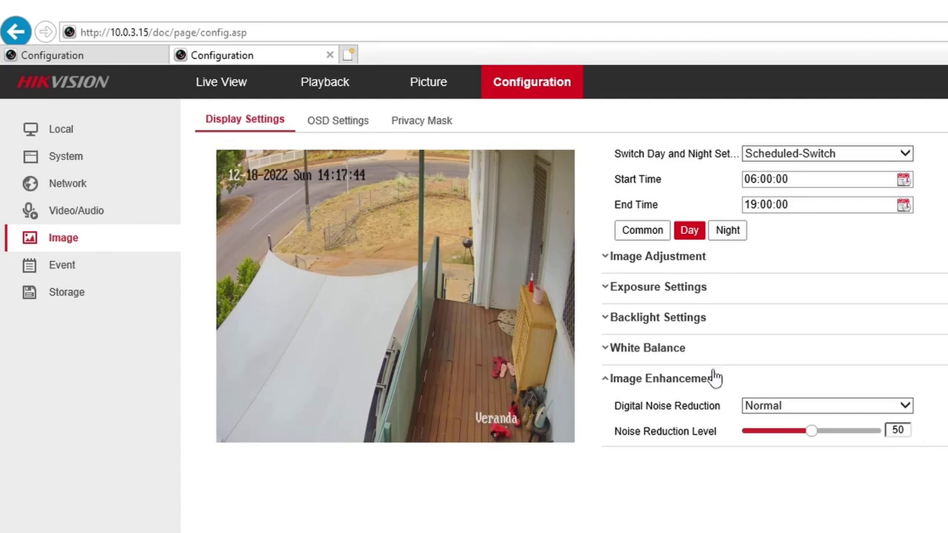
left_click(617, 259)
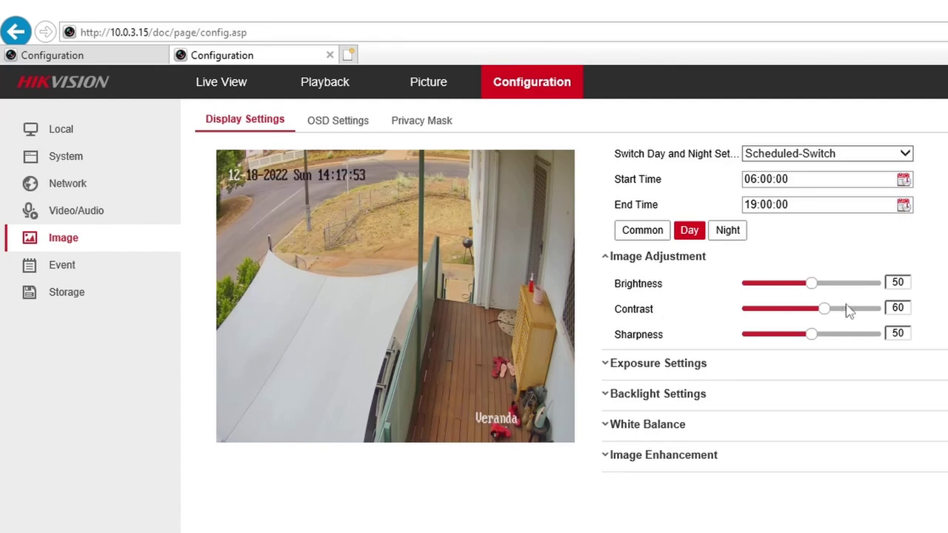
left_click(650, 398)
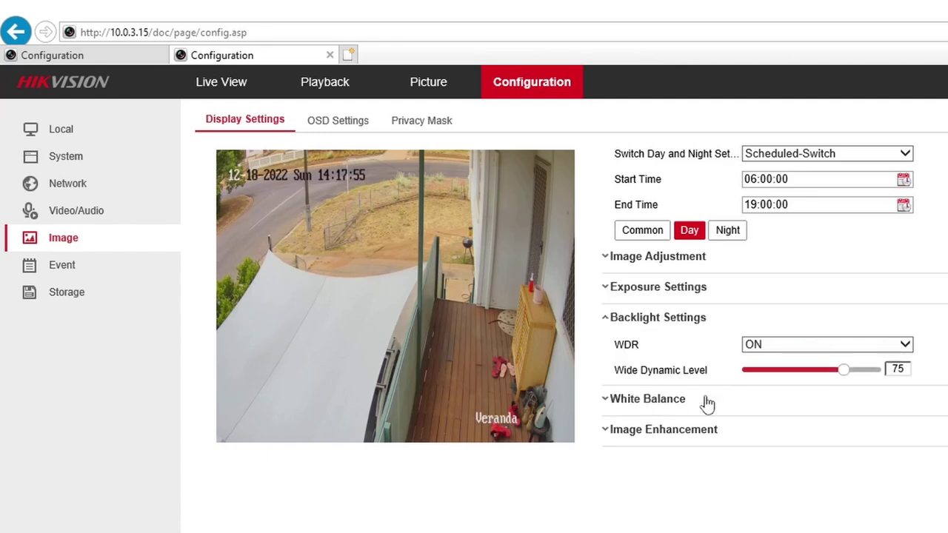
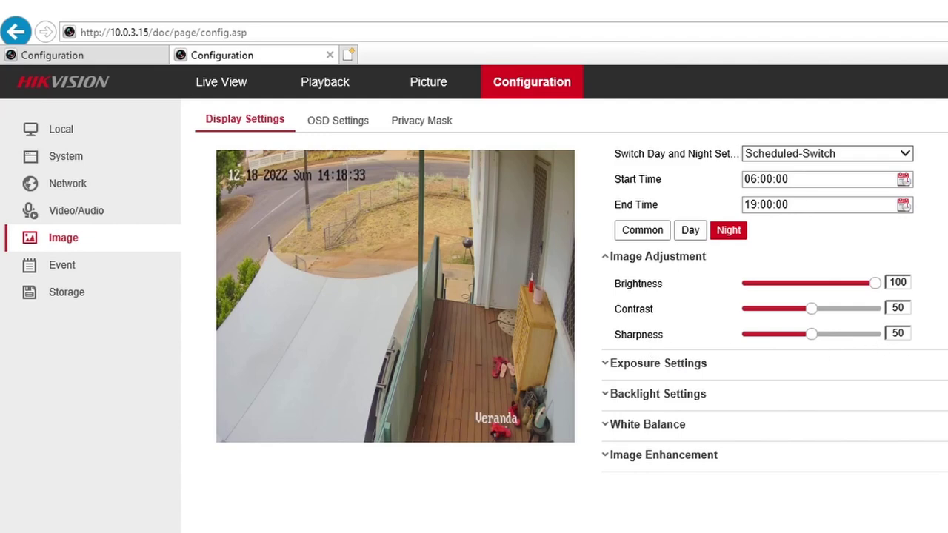
Examine the Night profile's exposure, backlight and white balance settings
left_click(680, 363)
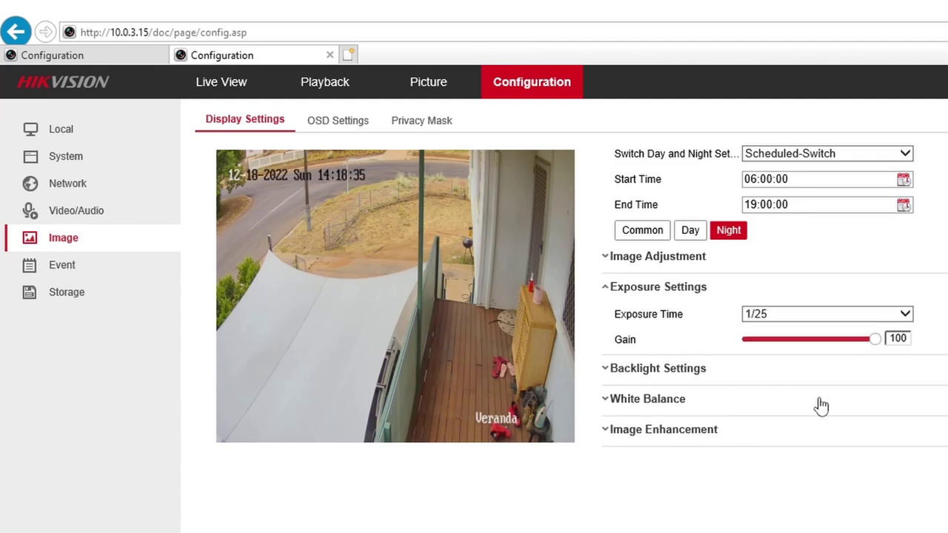
left_click(696, 370)
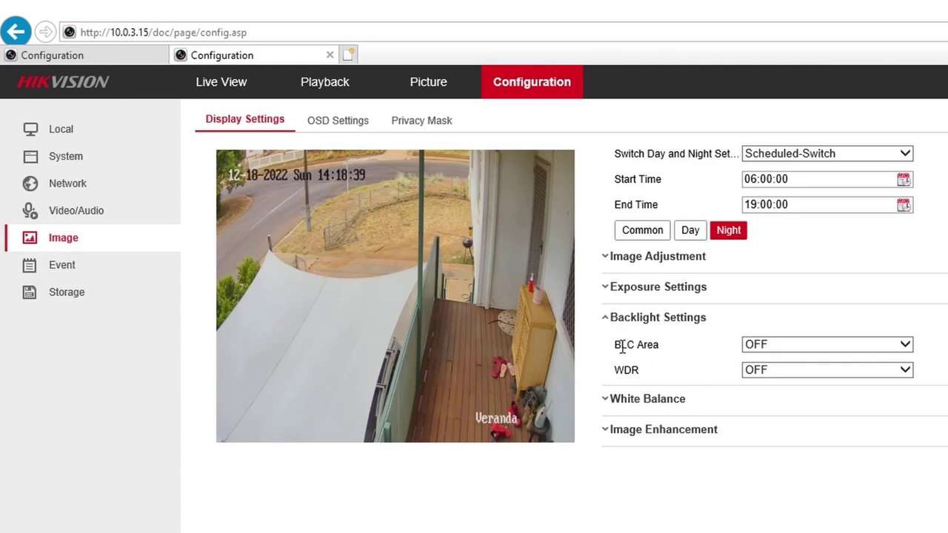
left_click(666, 404)
Set the Night profile's Noise Reduction Level to 80 in the image enhancement settings and open the camera's live view
left_click(669, 409)
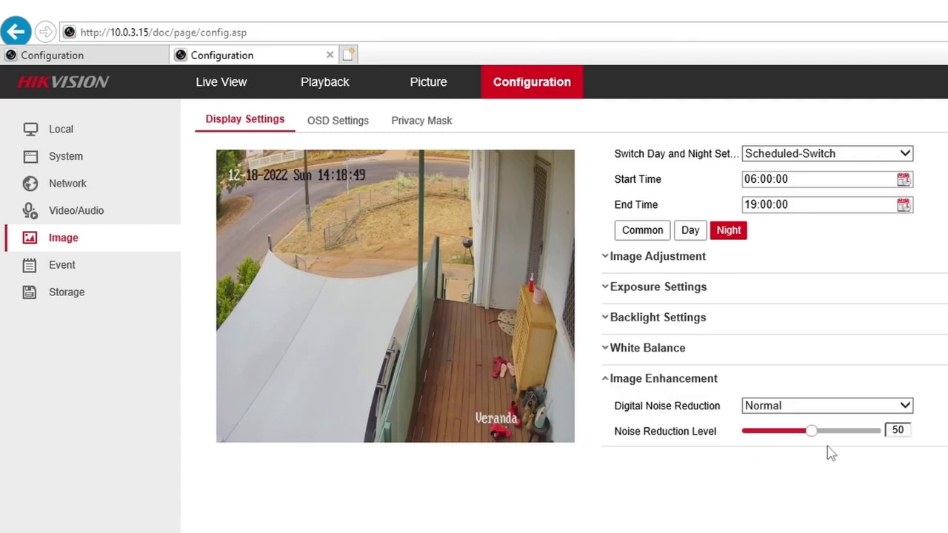
double_click(911, 428)
type("80")
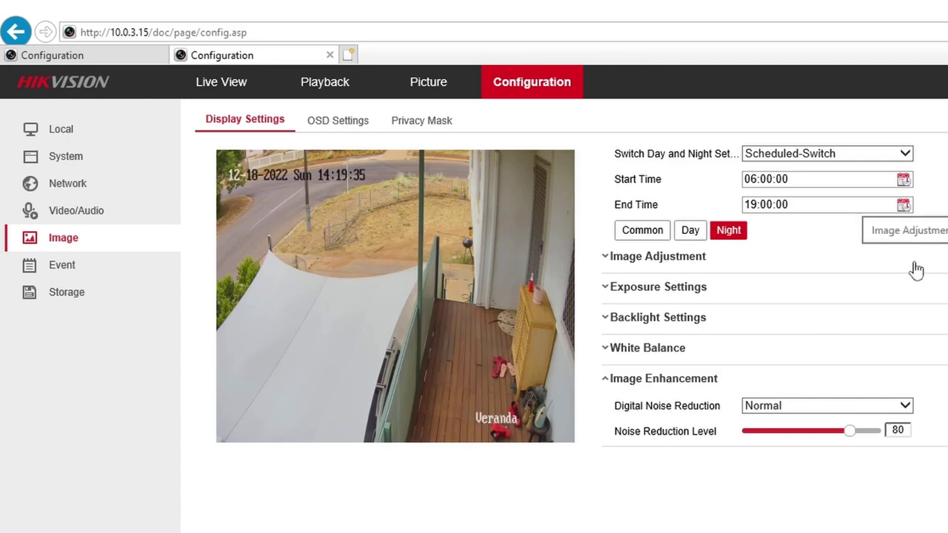
left_click(232, 85)
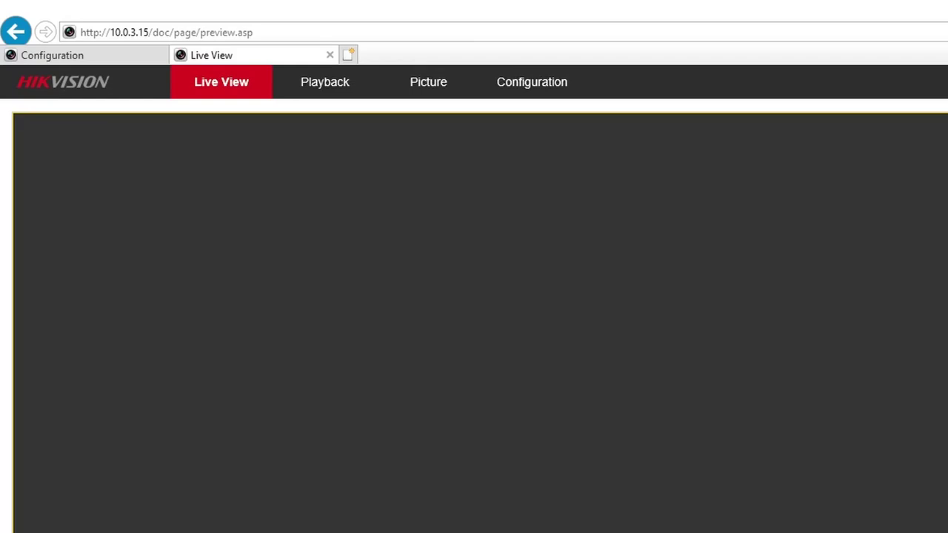